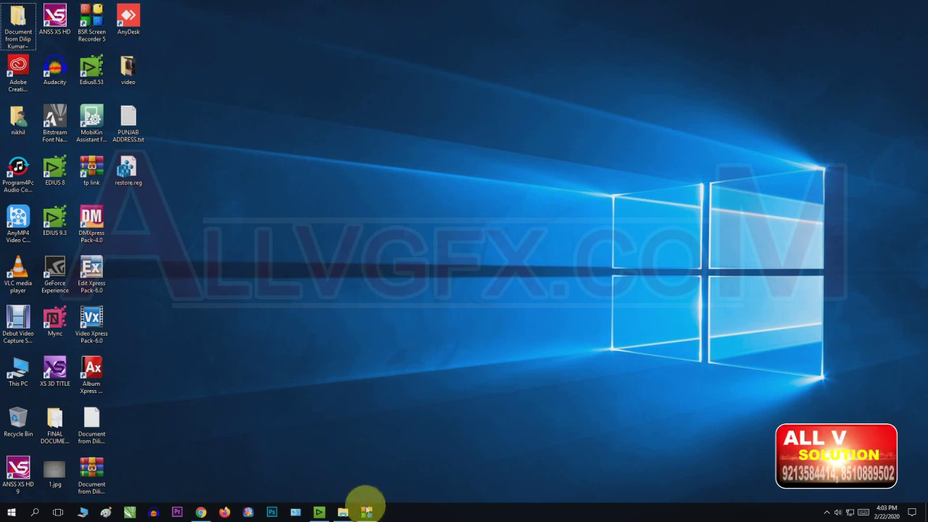
Step: Switch to the EDIUS project and open the file import dialog for the bin
{"action": "left_click", "coordinate": [320, 512]}
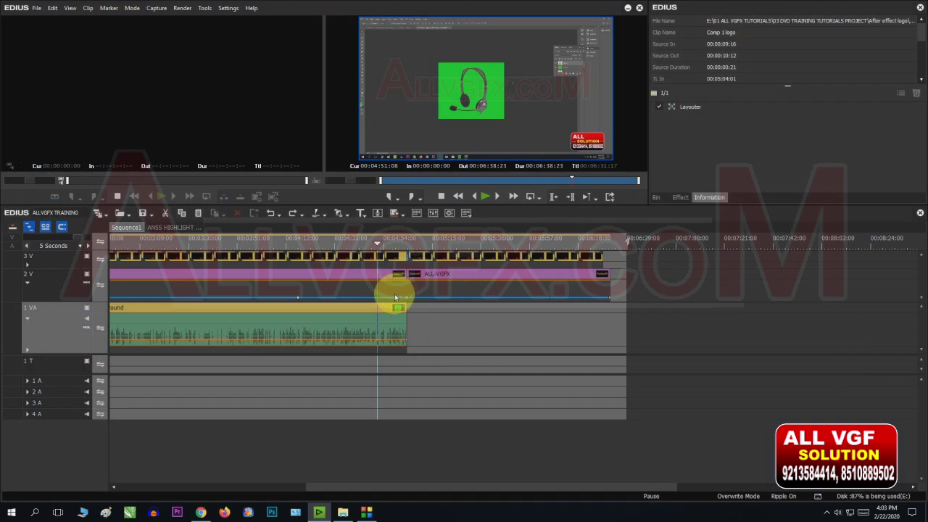
{"action": "left_click_drag", "start_coordinate": [379, 247], "coordinate": [358, 245]}
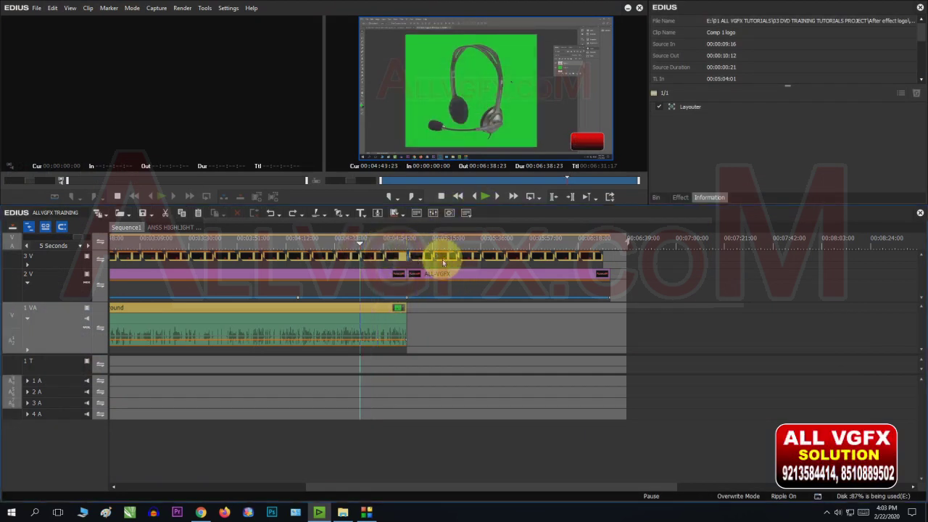
{"action": "left_click", "coordinate": [657, 197]}
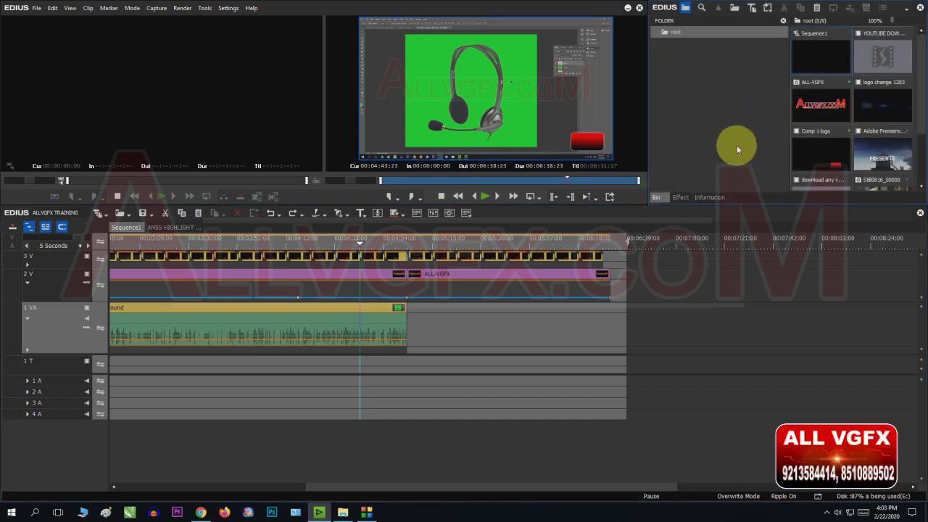
{"action": "double_click", "coordinate": [736, 145]}
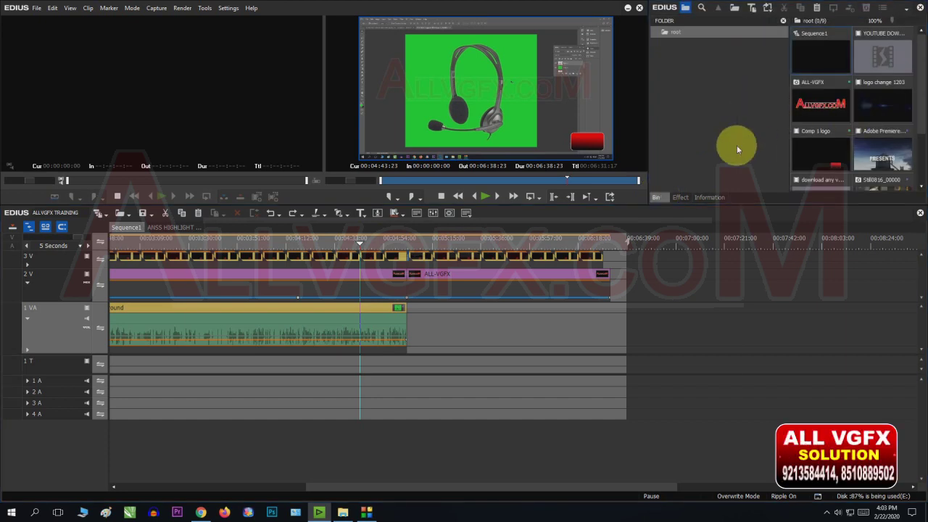
Step: Browse to the E: drive in the import dialog
{"action": "key", "text": "BackSpace"}
{"action": "key", "text": "BackSpace"}
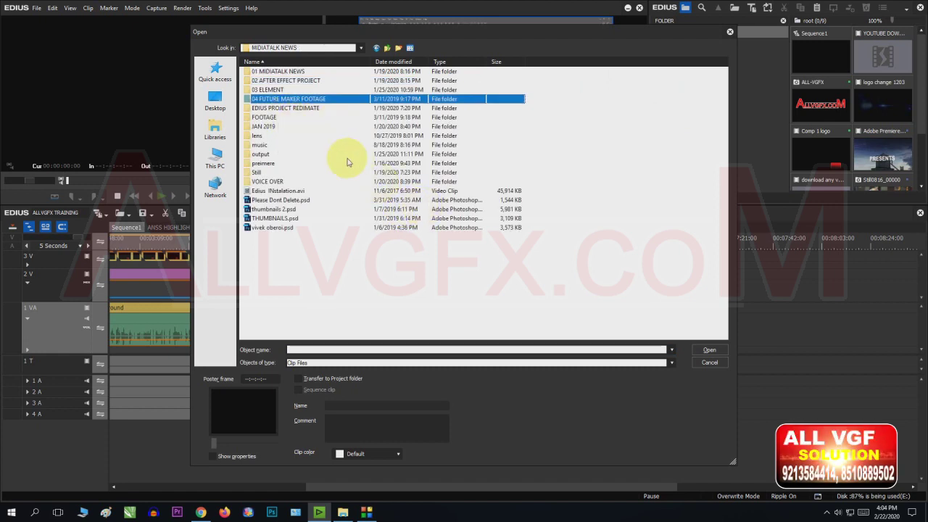
{"action": "left_click", "coordinate": [312, 350]}
{"action": "type", "text": "e:"}
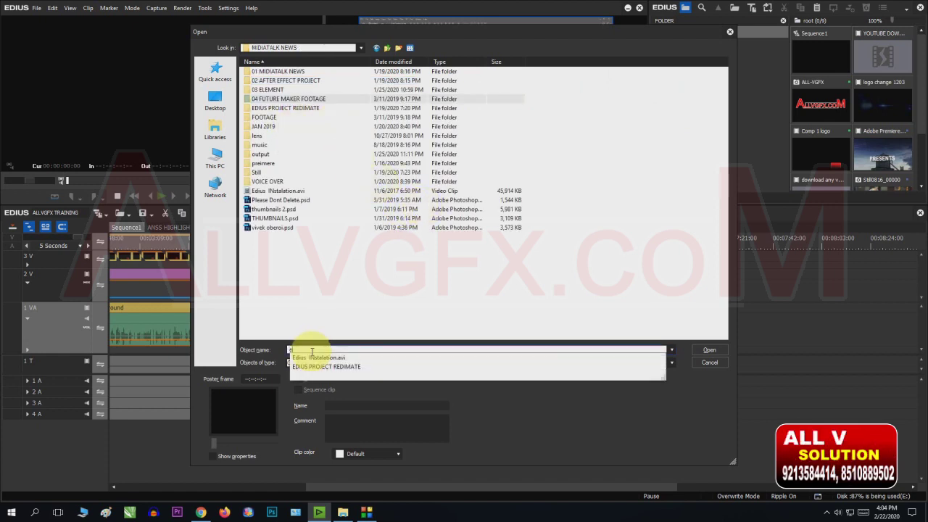
{"action": "key", "text": "Return"}
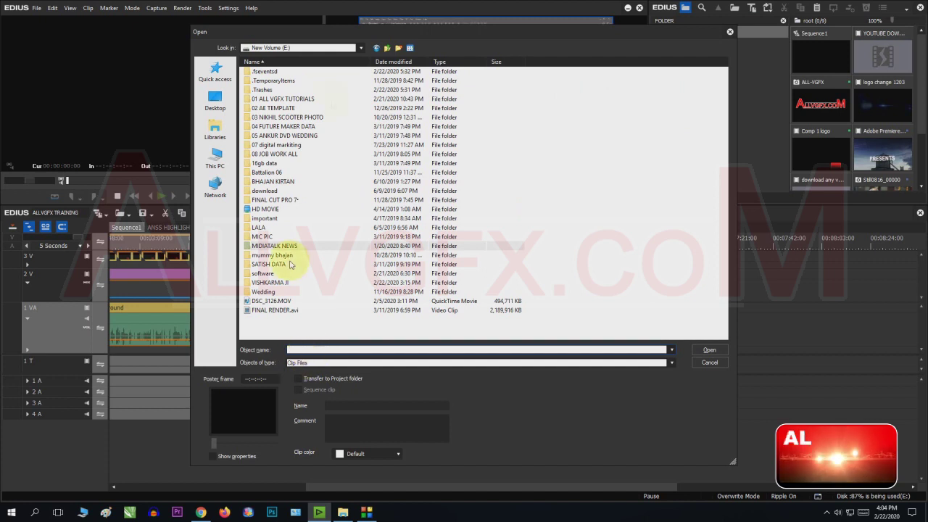
{"action": "double_click", "coordinate": [282, 90]}
{"action": "key", "text": "BackSpace"}
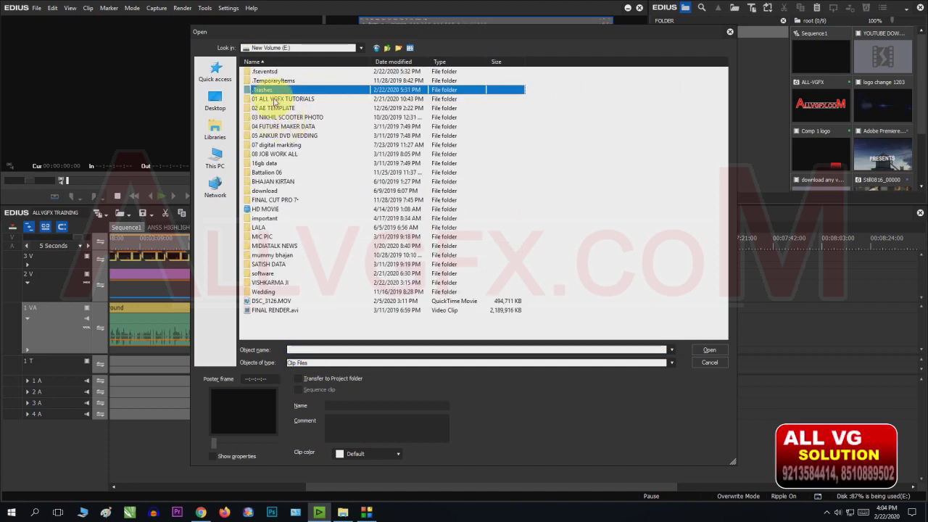
{"action": "double_click", "coordinate": [281, 99]}
{"action": "double_click", "coordinate": [282, 71]}
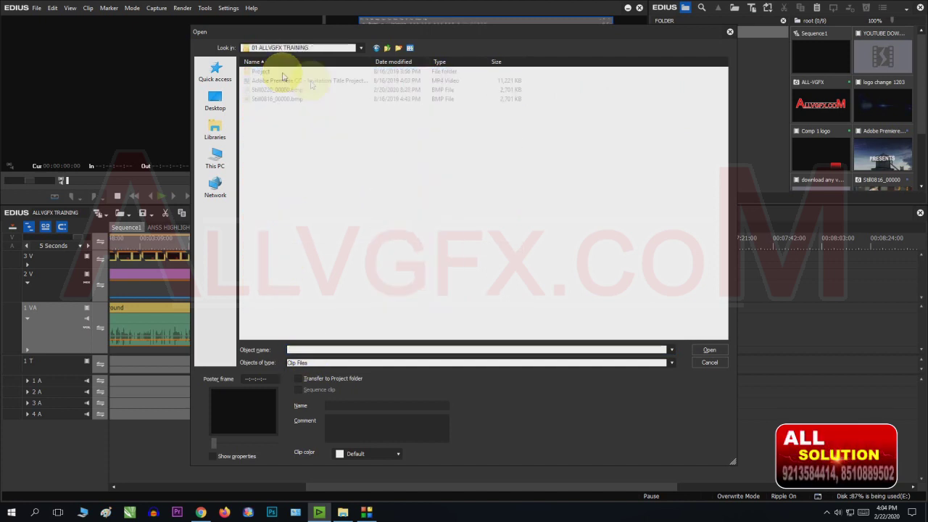
{"action": "key", "text": "BackSpace"}
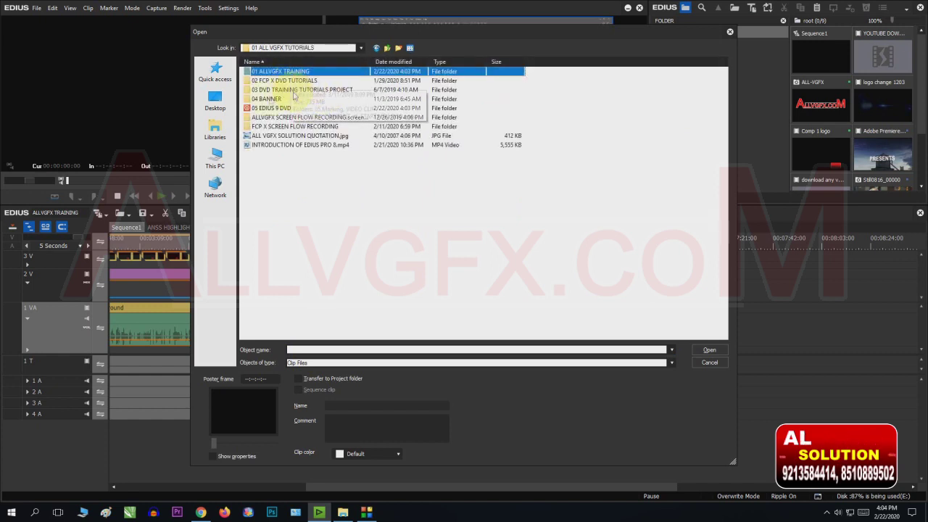
{"action": "key", "text": "BackSpace"}
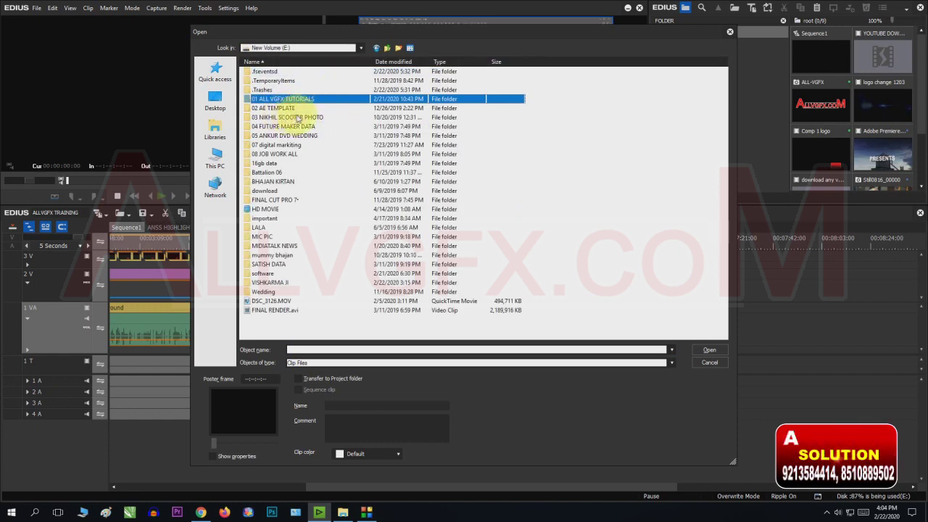
Step: Import the clip 3.mp4 from the DVD wedding folder into the bin
{"action": "double_click", "coordinate": [279, 136]}
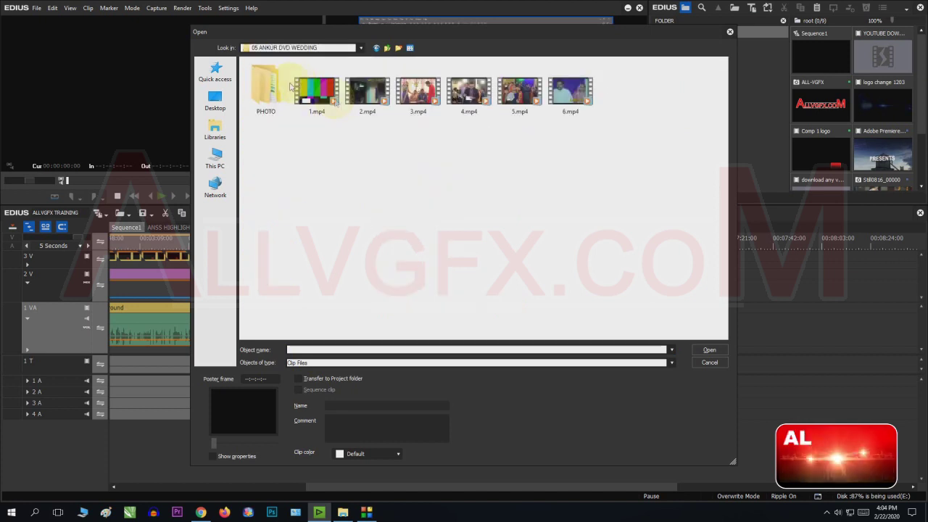
{"action": "left_click", "coordinate": [418, 95]}
{"action": "double_click", "coordinate": [418, 94]}
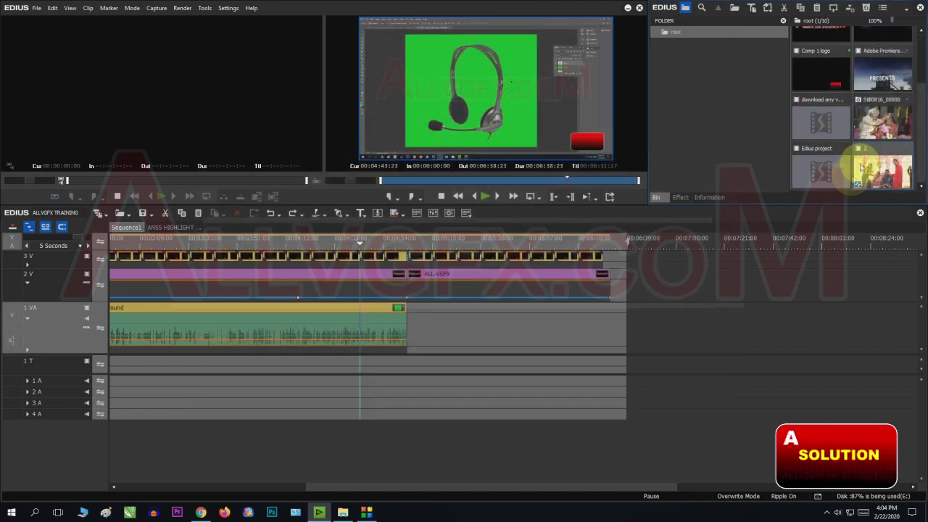
Step: Mark clip 3 from 01:18:39:17 to 01:21:26:10 and place that section on track 1 VA beyond the sequence's out point
{"action": "left_click_drag", "start_coordinate": [155, 181], "coordinate": [183, 181]}
{"action": "key", "text": "i"}
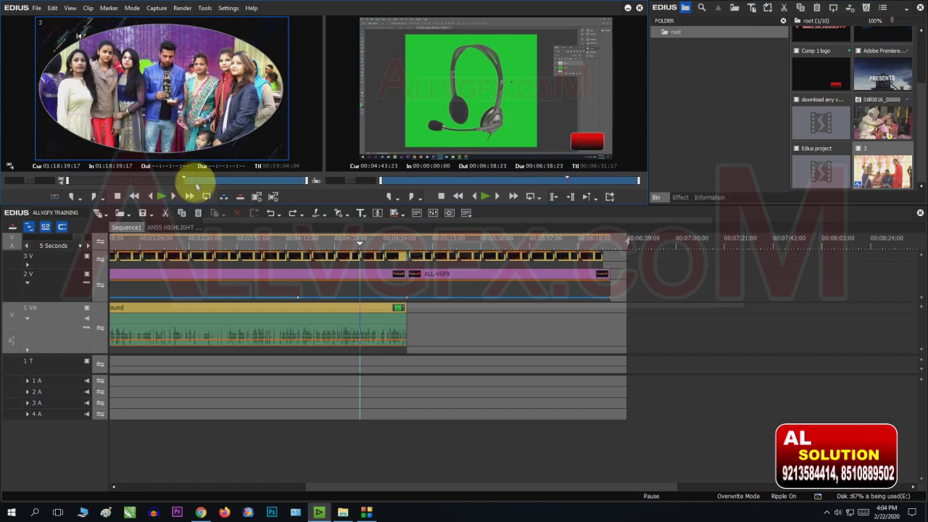
{"action": "left_click", "coordinate": [196, 181]}
{"action": "key", "text": "o"}
{"action": "left_click_drag", "start_coordinate": [196, 163], "coordinate": [642, 323]}
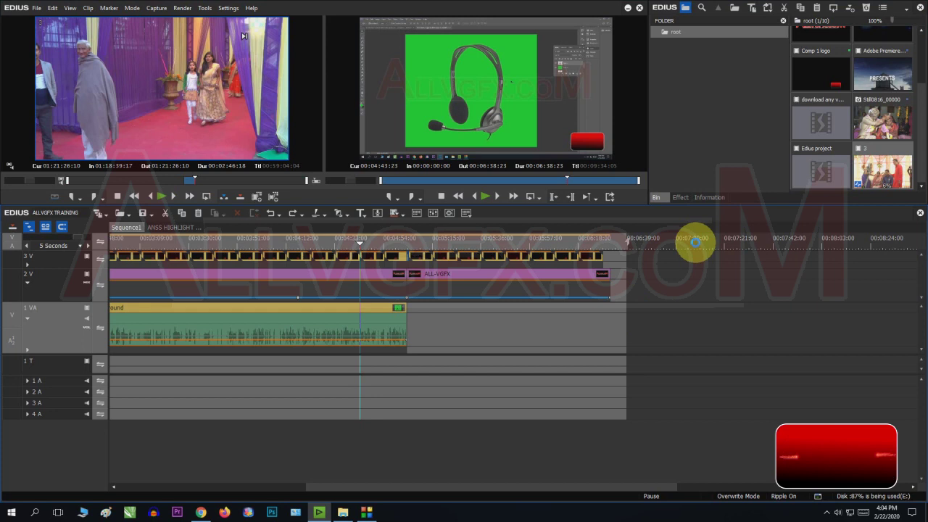
Step: Cut clip 3 on track 1 VA at 00:07:21:12 and delete the part after the cut
{"action": "left_click_drag", "start_coordinate": [693, 239], "coordinate": [695, 242]}
{"action": "left_click", "coordinate": [724, 242]}
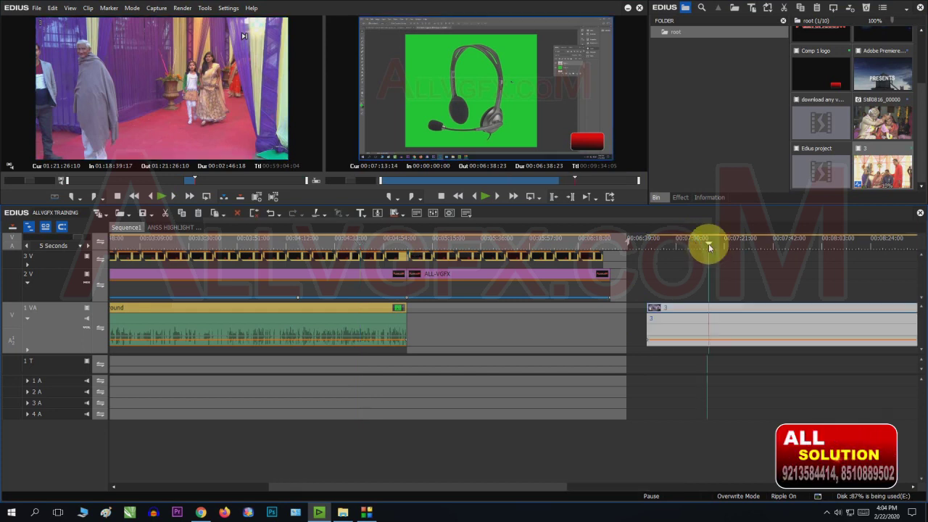
{"action": "key", "text": "c"}
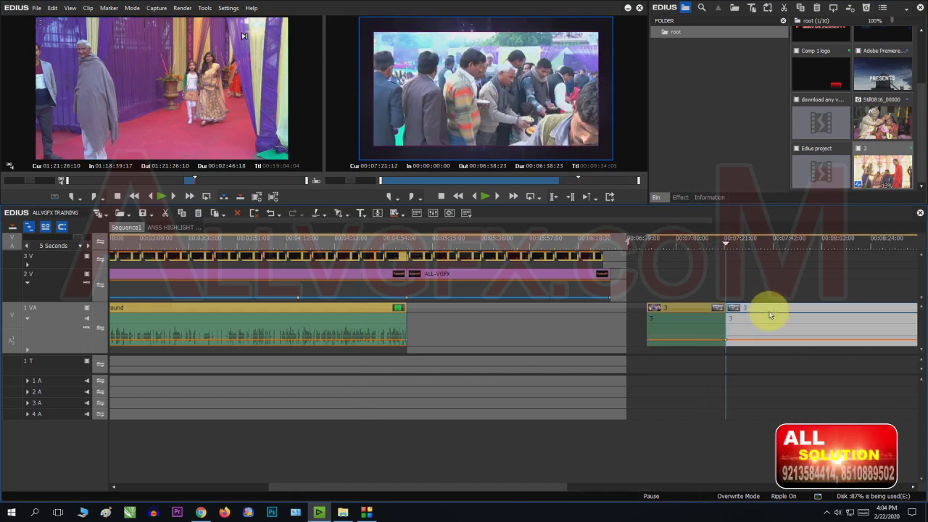
{"action": "key", "text": "Delete"}
Step: Examine the timeline around the logo clips, the empty stretch on track 1 VA and the shortened clip 3
{"action": "left_click", "coordinate": [662, 245]}
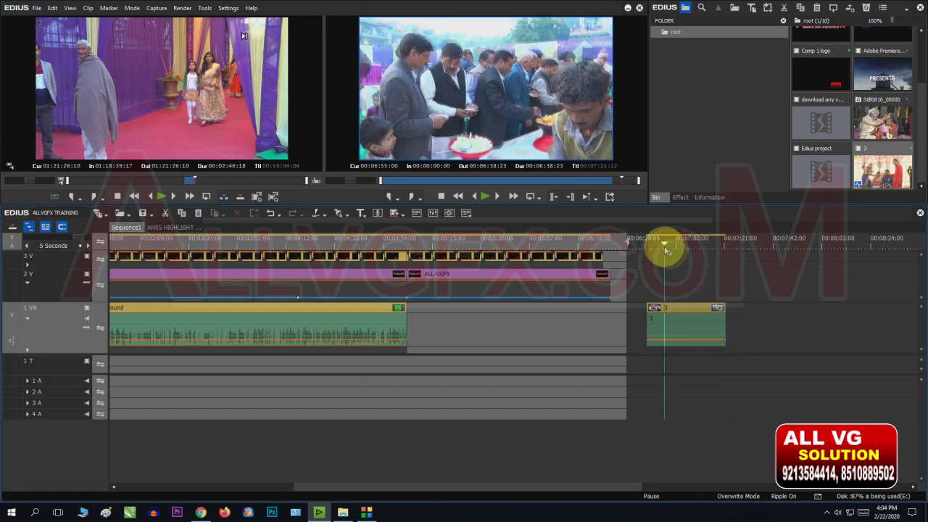
{"action": "left_click", "coordinate": [420, 245]}
{"action": "left_click_drag", "start_coordinate": [421, 245], "coordinate": [653, 260]}
{"action": "scroll", "coordinate": [408, 248], "scroll_direction": "up", "scroll_amount": 1}
{"action": "scroll", "coordinate": [647, 258], "scroll_direction": "down", "scroll_amount": 3}
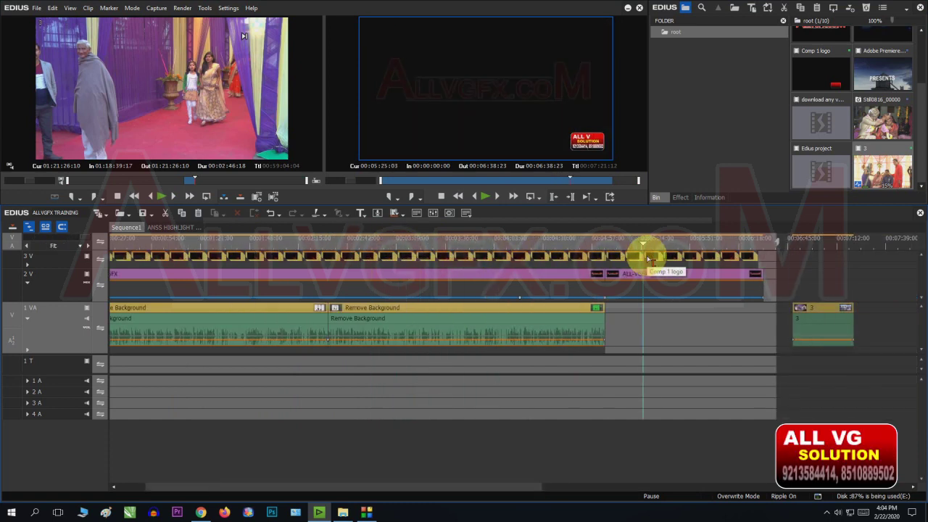
{"action": "left_click", "coordinate": [452, 244]}
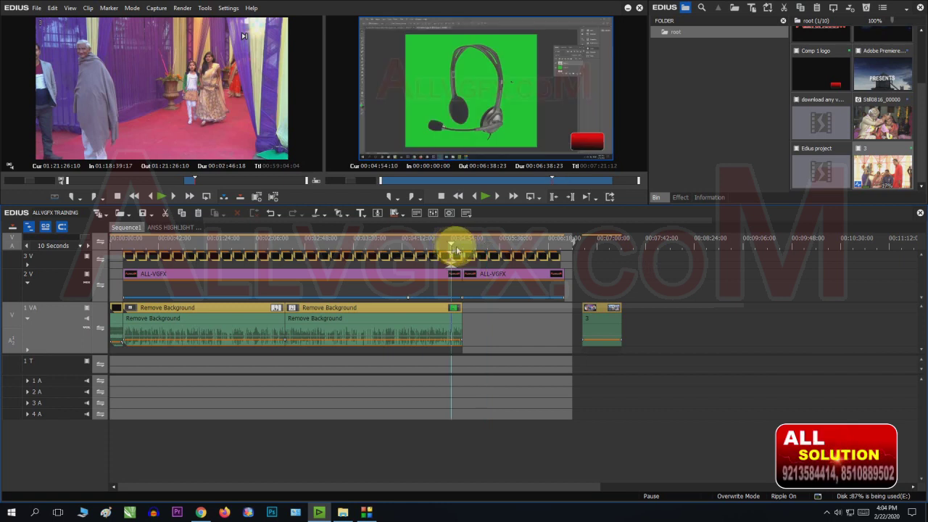
{"action": "left_click_drag", "start_coordinate": [452, 253], "coordinate": [516, 254]}
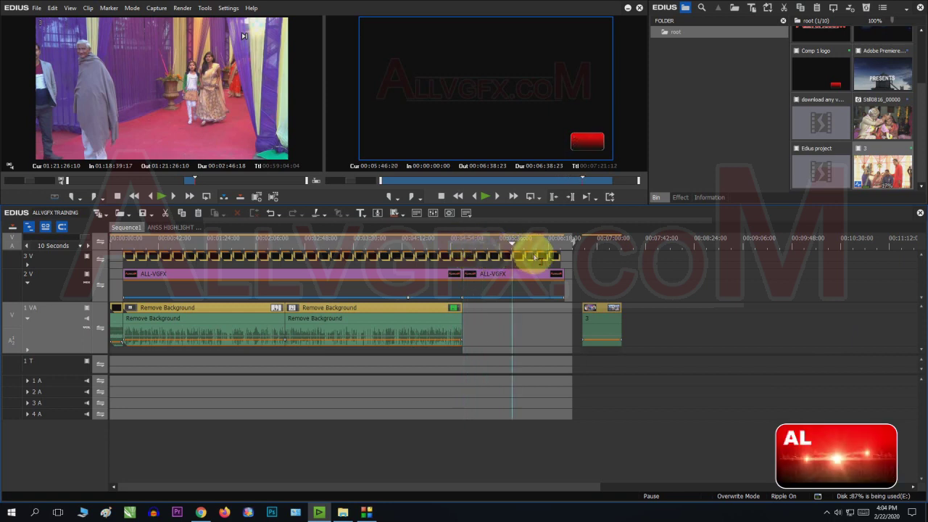
{"action": "scroll", "coordinate": [530, 266], "scroll_direction": "up", "scroll_amount": 8}
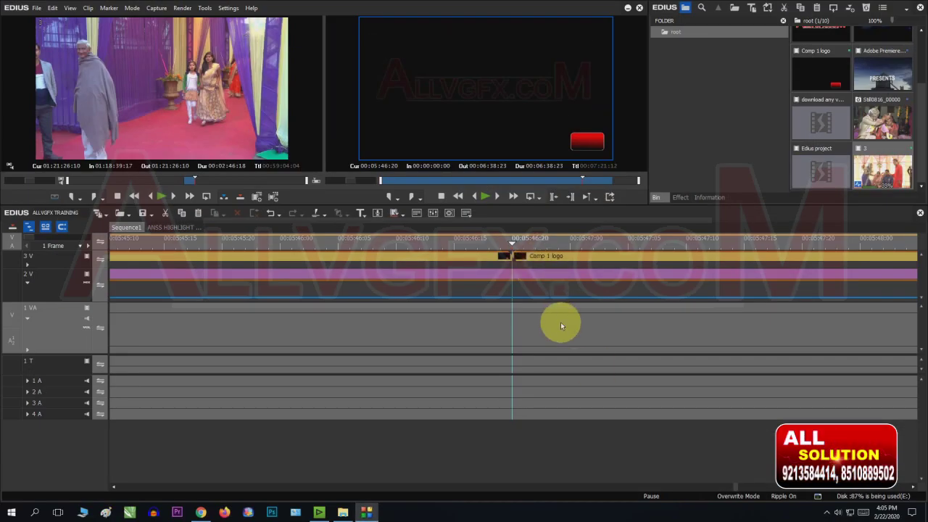
{"action": "scroll", "coordinate": [561, 325], "scroll_direction": "down", "scroll_amount": 6}
{"action": "scroll", "coordinate": [560, 325], "scroll_direction": "up", "scroll_amount": 3}
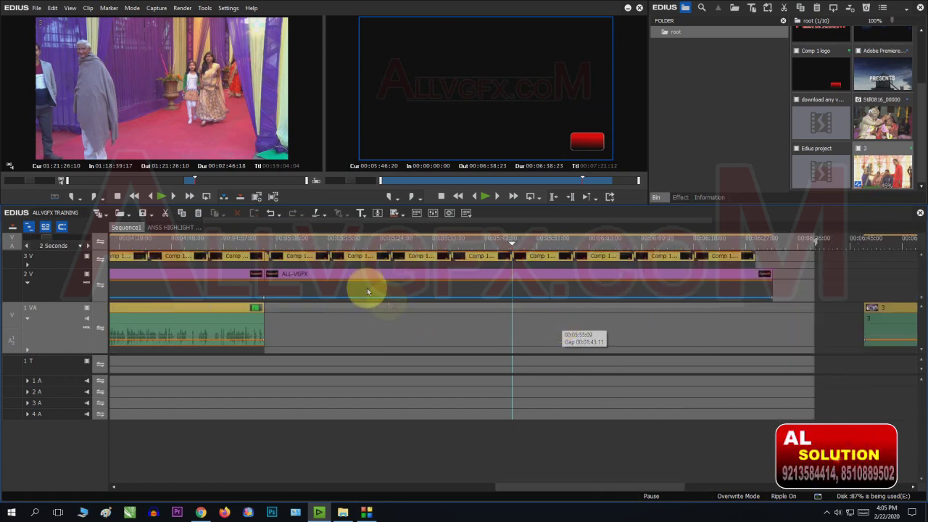
Step: Try deleting the logo clips after 00:05:04:01 on tracks 2 V and 3 V, and undo the deletion
{"action": "left_click", "coordinate": [265, 243]}
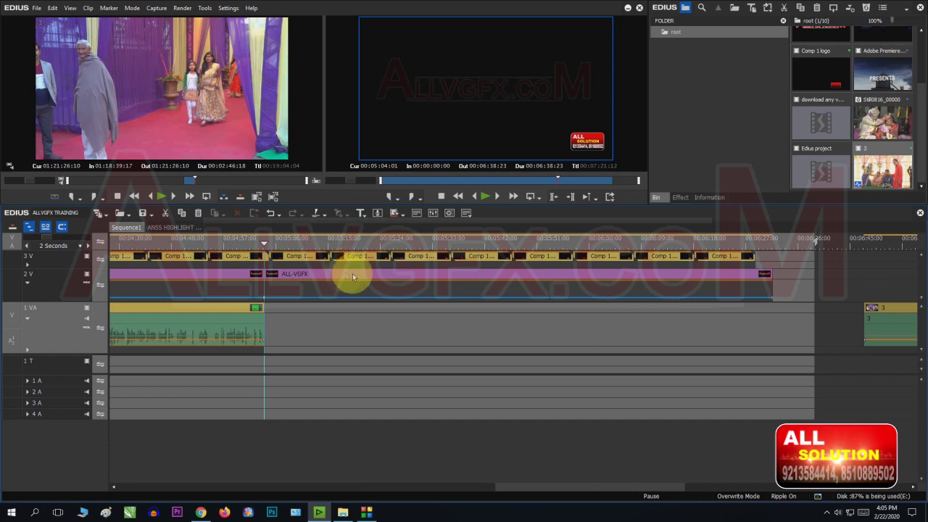
{"action": "left_click_drag", "start_coordinate": [785, 254], "coordinate": [268, 329]}
{"action": "key", "text": "Delete"}
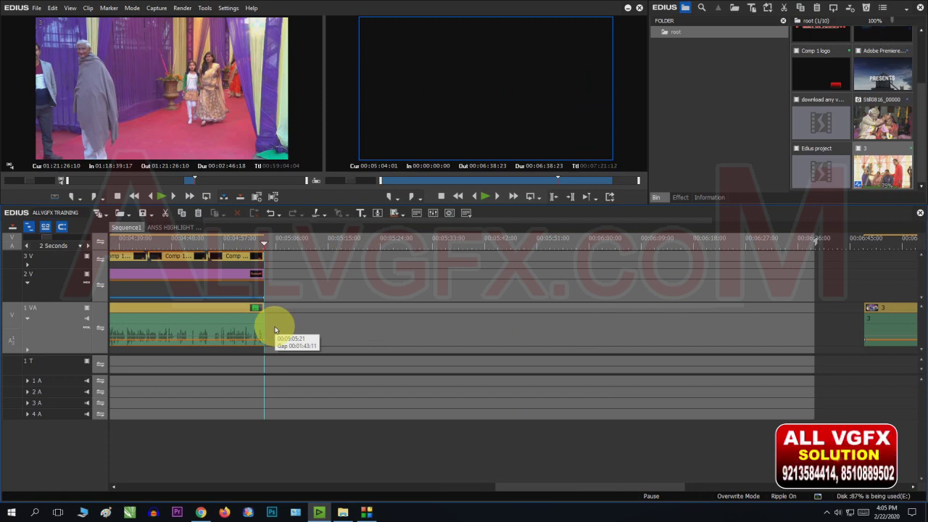
{"action": "key", "text": "ctrl+z"}
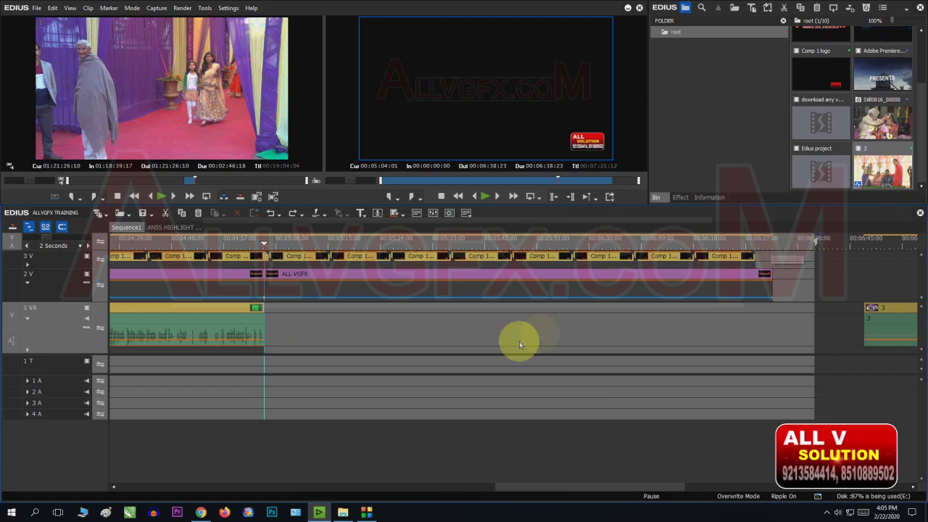
Step: Select all clips on every track from the playhead at 00:05:04:01 to the end of the timeline
{"action": "key", "text": "ctrl+shift+End"}
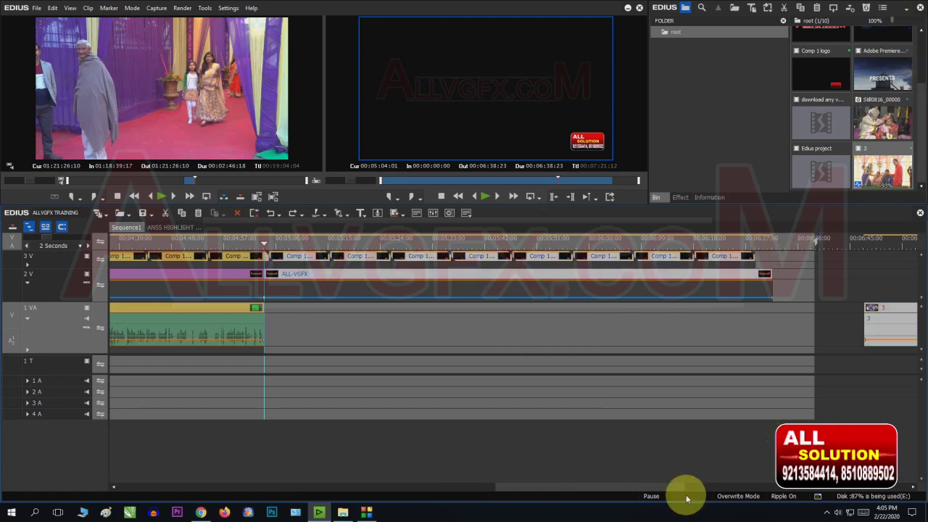
{"action": "scroll", "coordinate": [686, 498], "scroll_direction": "down", "scroll_amount": 4}
{"action": "scroll", "coordinate": [686, 498], "scroll_direction": "up", "scroll_amount": 1}
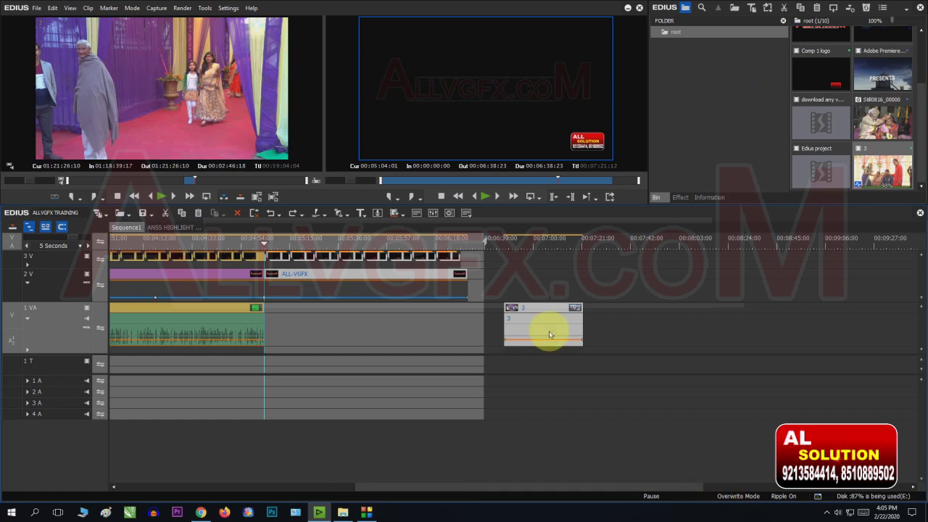
Step: Check which clips across all tracks belong to the selection, from the logo clips to clip 3
{"action": "left_click", "coordinate": [529, 245]}
{"action": "left_click_drag", "start_coordinate": [544, 246], "coordinate": [517, 249]}
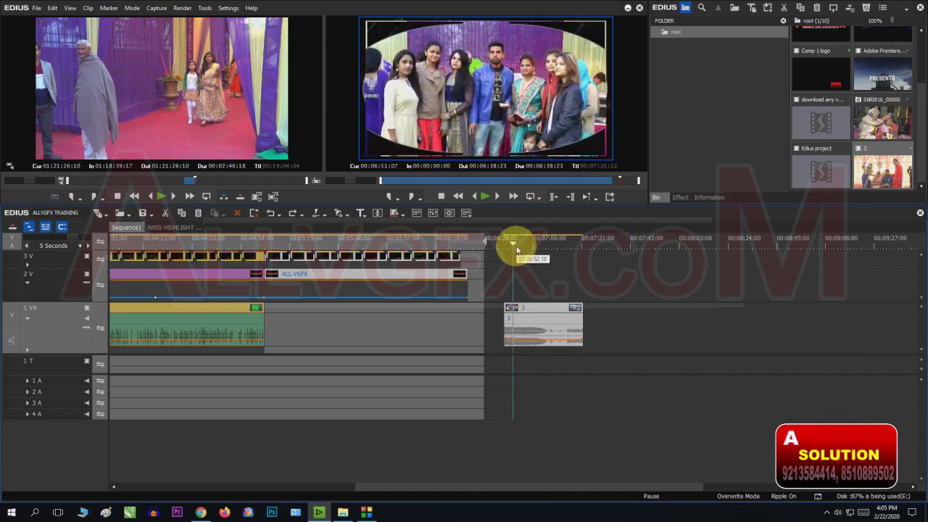
{"action": "scroll", "coordinate": [484, 292], "scroll_direction": "up", "scroll_amount": 1}
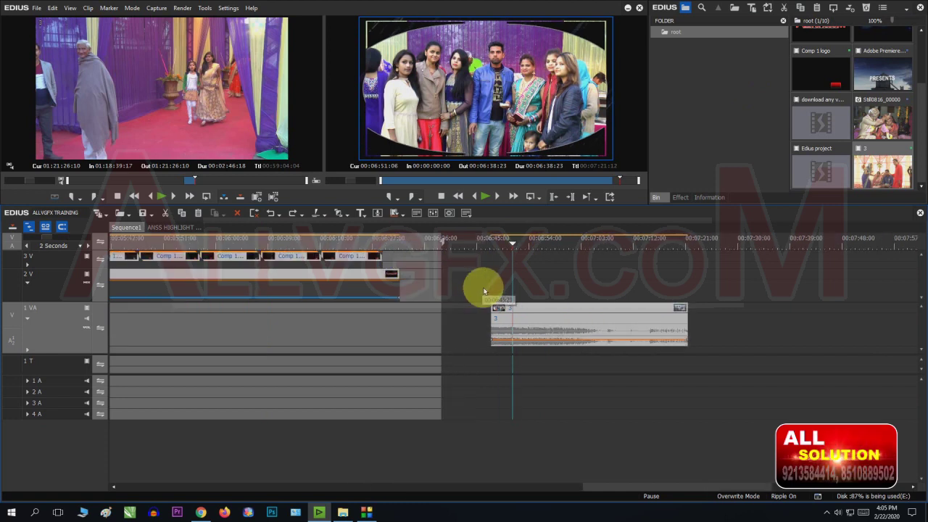
{"action": "left_click_drag", "start_coordinate": [534, 246], "coordinate": [198, 259]}
{"action": "scroll", "coordinate": [477, 293], "scroll_direction": "down", "scroll_amount": 1}
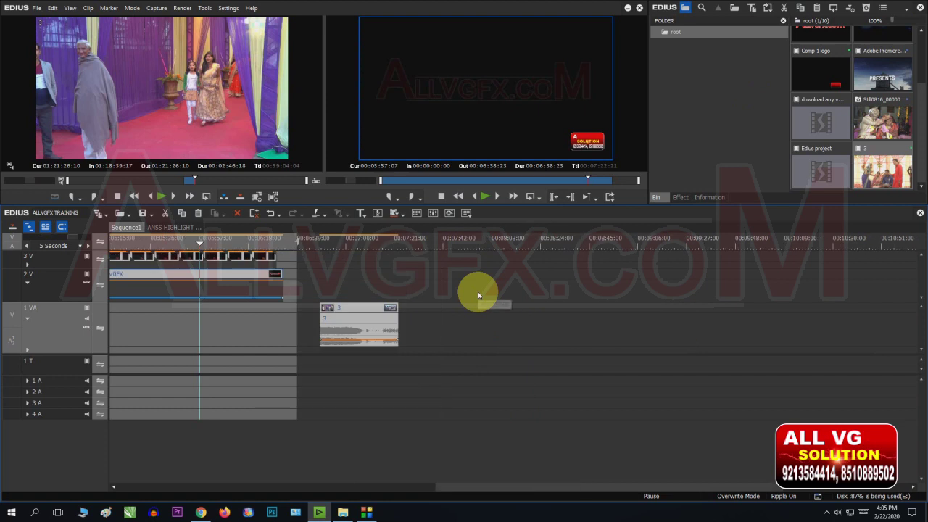
{"action": "scroll", "coordinate": [478, 291], "scroll_direction": "down", "scroll_amount": 2}
{"action": "scroll", "coordinate": [478, 291], "scroll_direction": "up", "scroll_amount": 2}
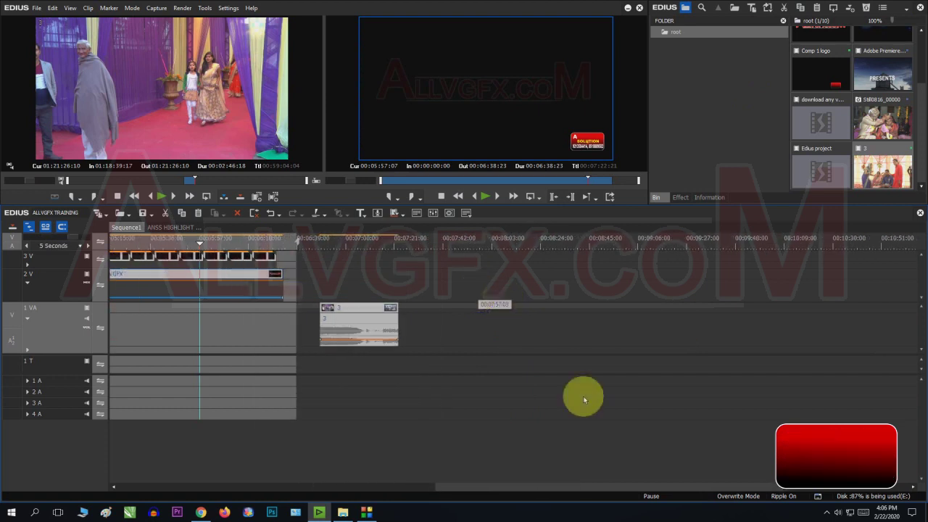
Step: Move the selected clips together later on the timeline so the logo clips start just past the sequence's out point
{"action": "left_click_drag", "start_coordinate": [464, 486], "coordinate": [414, 478]}
{"action": "left_click_drag", "start_coordinate": [309, 279], "coordinate": [534, 278]}
{"action": "left_click_drag", "start_coordinate": [631, 311], "coordinate": [728, 312]}
{"action": "left_click", "coordinate": [528, 241]}
{"action": "left_click_drag", "start_coordinate": [524, 255], "coordinate": [415, 289]}
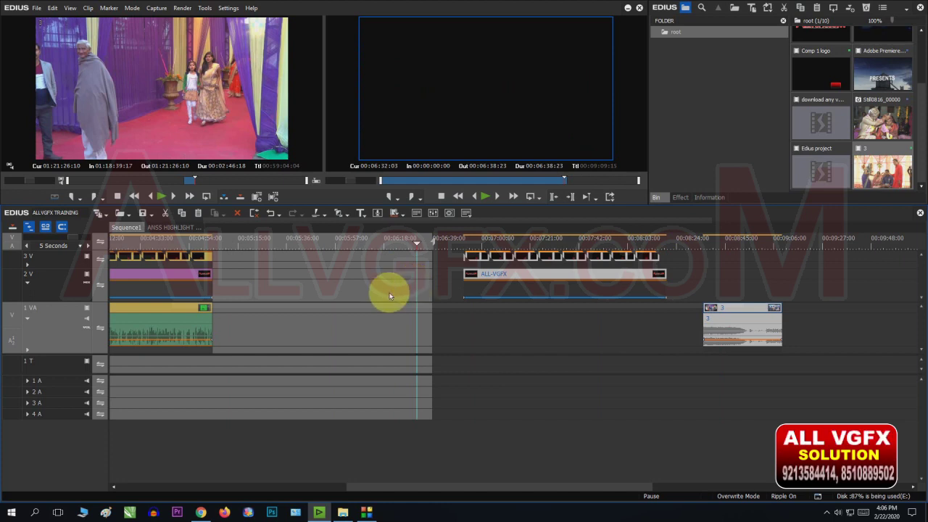
Step: Undo the moves of the selected clips and park the playhead at 00:05:05:10
{"action": "key", "text": "ctrl+z"}
{"action": "key", "text": "ctrl+z"}
{"action": "key", "text": "ctrl+z"}
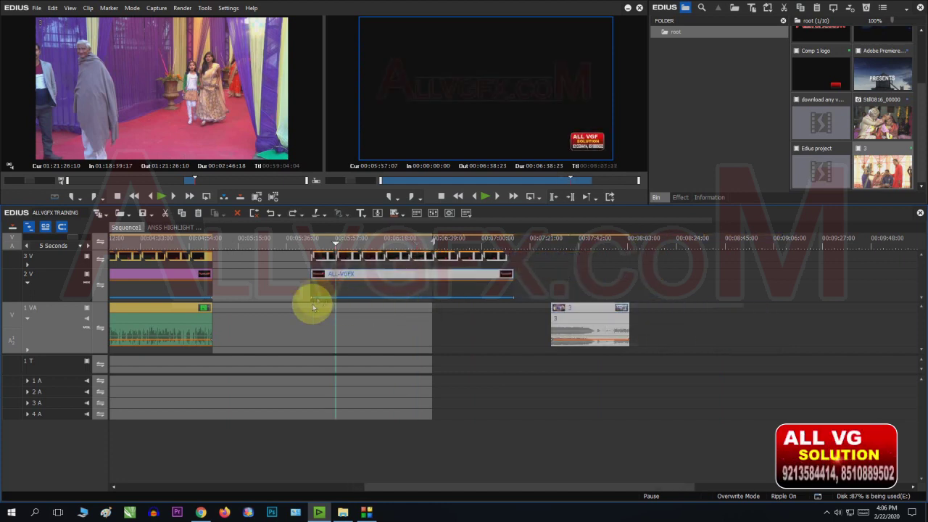
{"action": "key", "text": "ctrl+z"}
{"action": "left_click", "coordinate": [216, 245]}
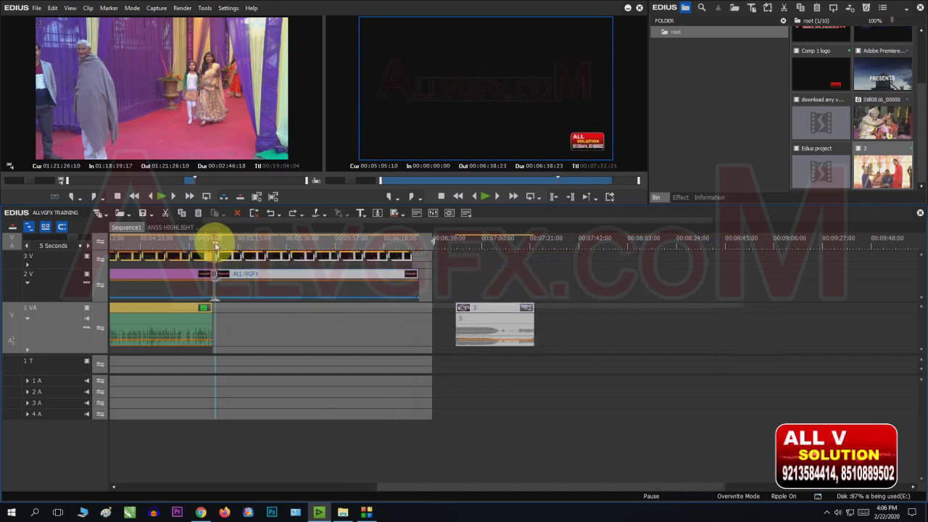
Step: Delete all clips on every track after the playhead at 00:05:05:10, including the separate clip 3
{"action": "left_click", "coordinate": [345, 340]}
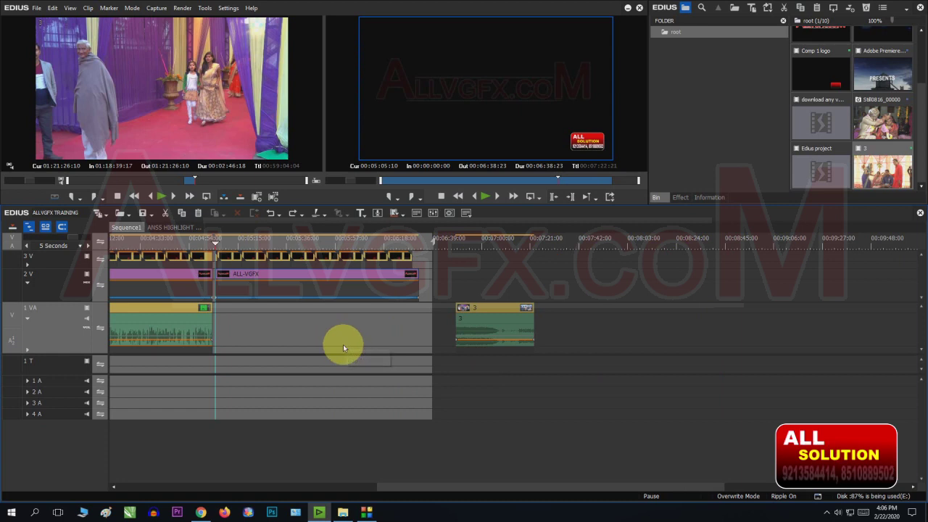
{"action": "left_click", "coordinate": [343, 347]}
{"action": "key", "text": "Delete"}
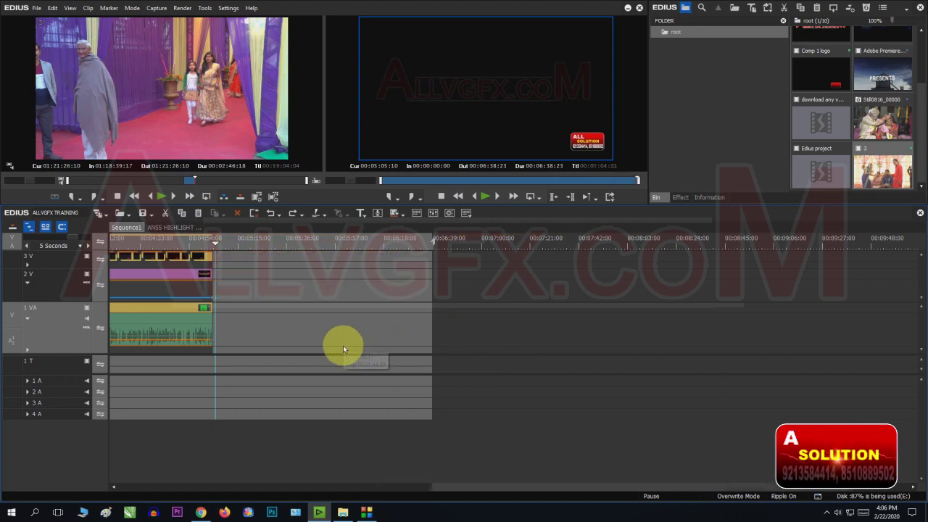
Step: Set the sequence's out point at 00:05:04:01, where the last remaining clips end
{"action": "scroll", "coordinate": [344, 346], "scroll_direction": "up", "scroll_amount": 2}
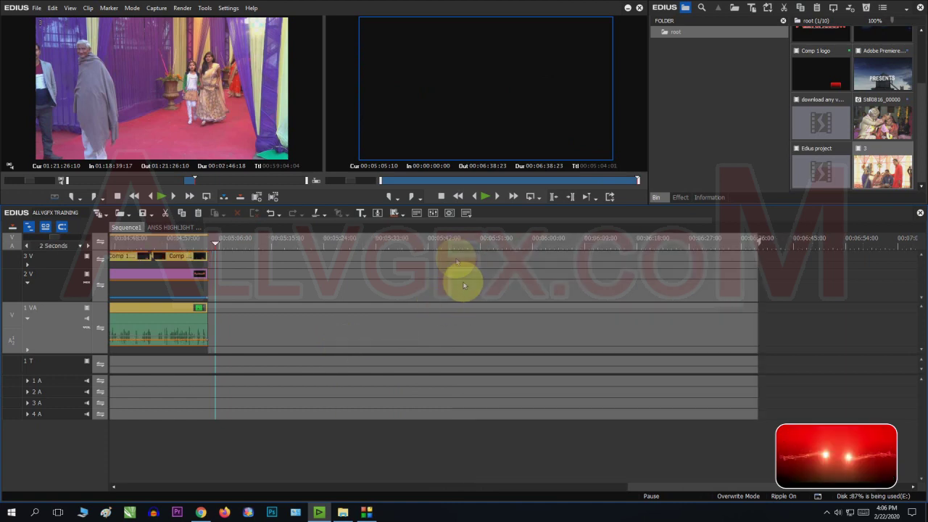
{"action": "scroll", "coordinate": [461, 273], "scroll_direction": "down", "scroll_amount": 3}
{"action": "scroll", "coordinate": [456, 258], "scroll_direction": "up", "scroll_amount": 2}
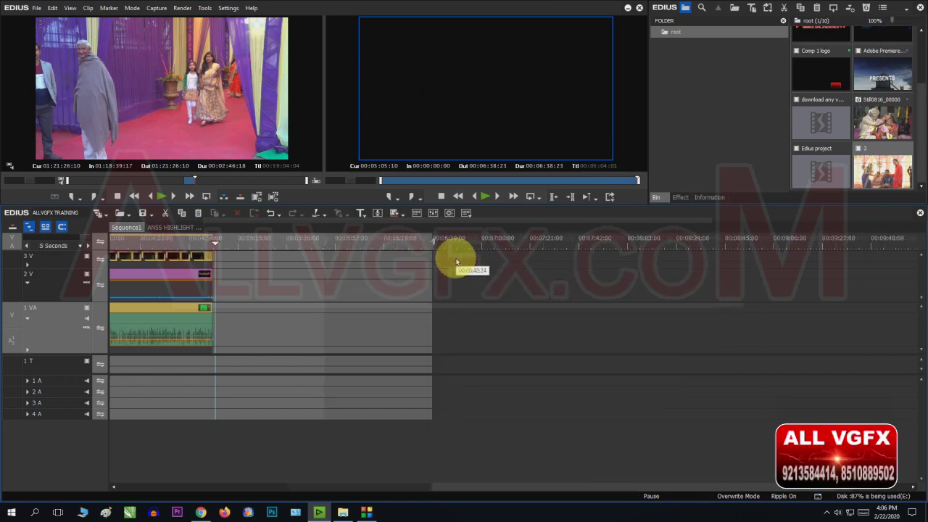
{"action": "left_click", "coordinate": [213, 243]}
{"action": "key", "text": "o"}
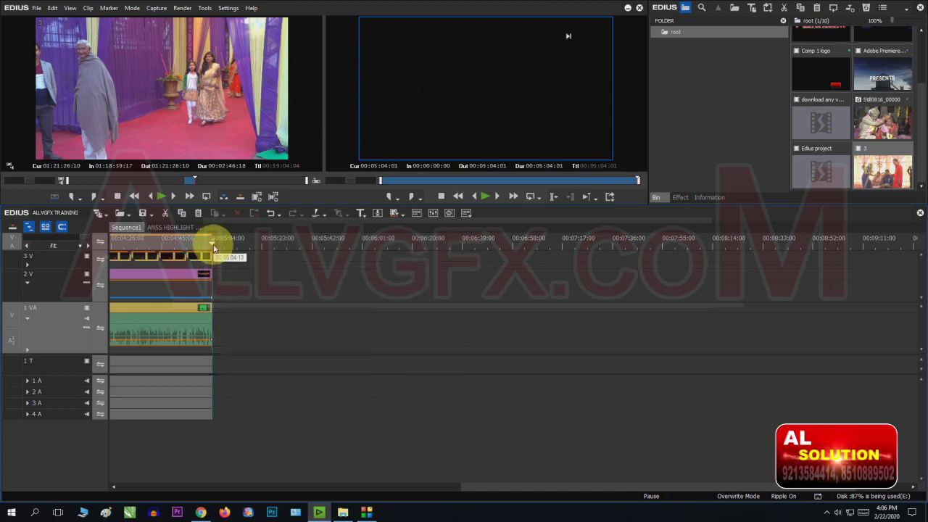
Step: Move the playhead to 00:04:17:07 and clear both the in and out points of the sequence
{"action": "key", "text": "Home"}
{"action": "scroll", "coordinate": [214, 248], "scroll_direction": "down", "scroll_amount": 4}
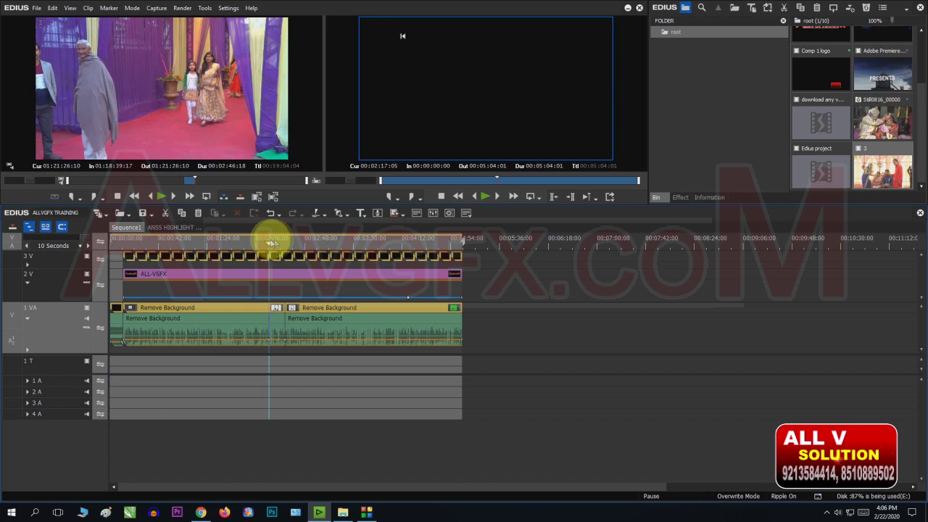
{"action": "left_click_drag", "start_coordinate": [326, 242], "coordinate": [353, 239]}
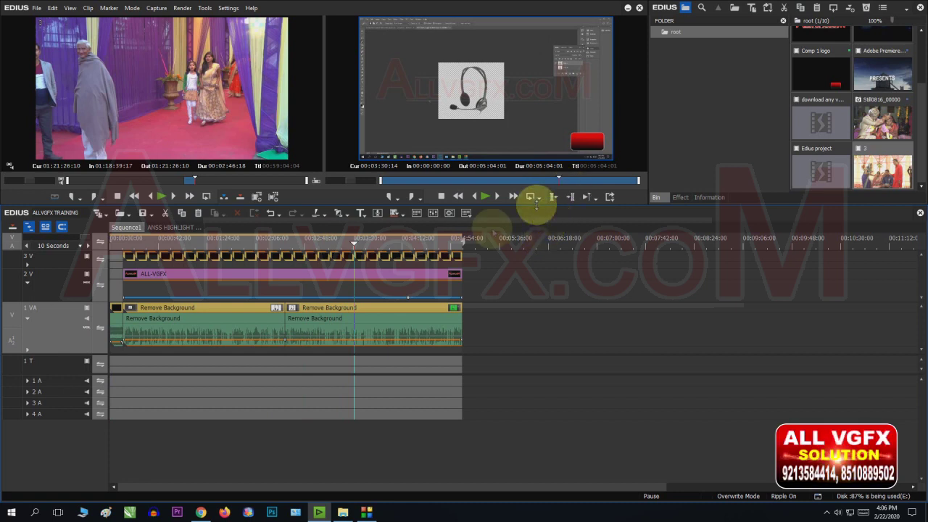
{"action": "right_click", "coordinate": [462, 242]}
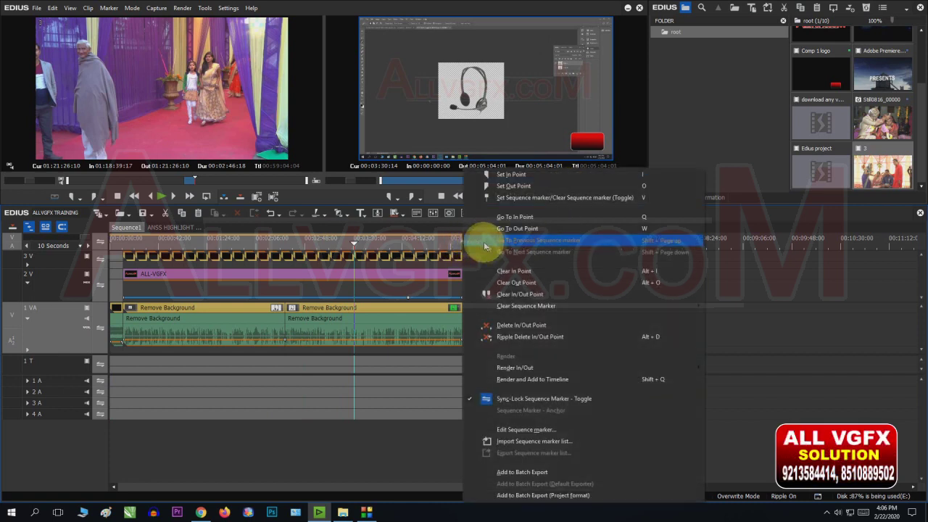
{"action": "left_click", "coordinate": [405, 238]}
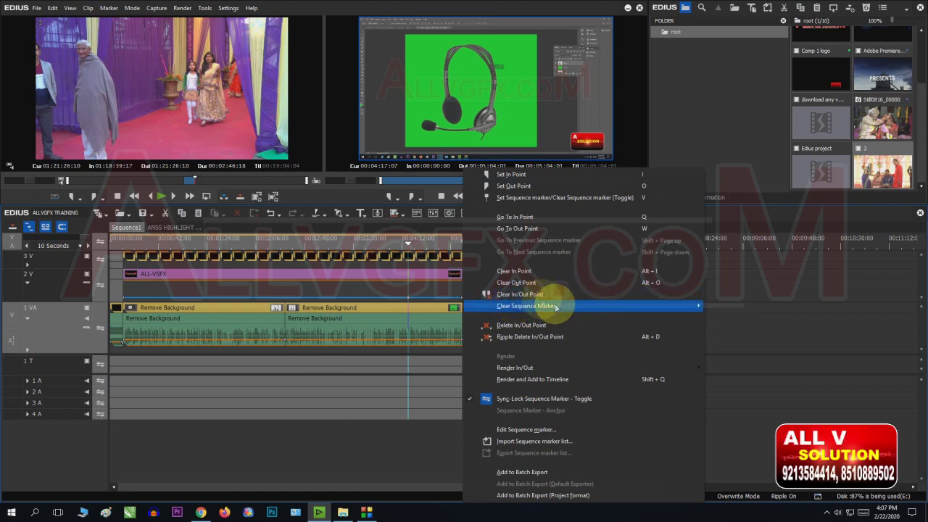
{"action": "left_click", "coordinate": [525, 295]}
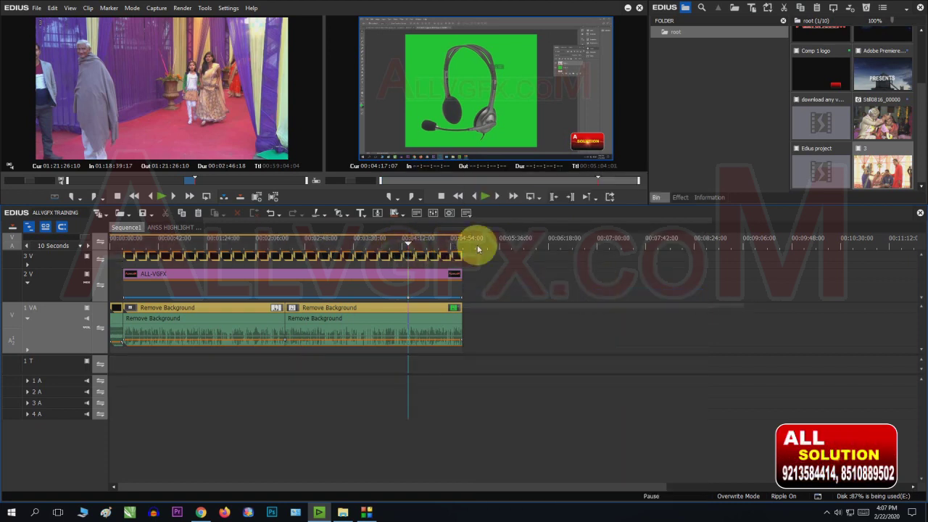